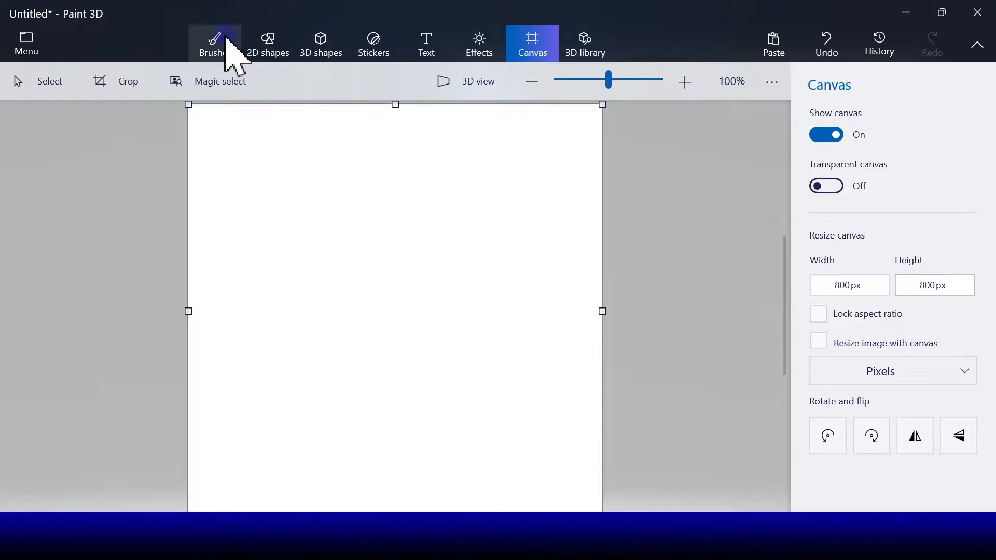
- Fill the whole canvas with brown
{"action": "left_click", "coordinate": [956, 174]}
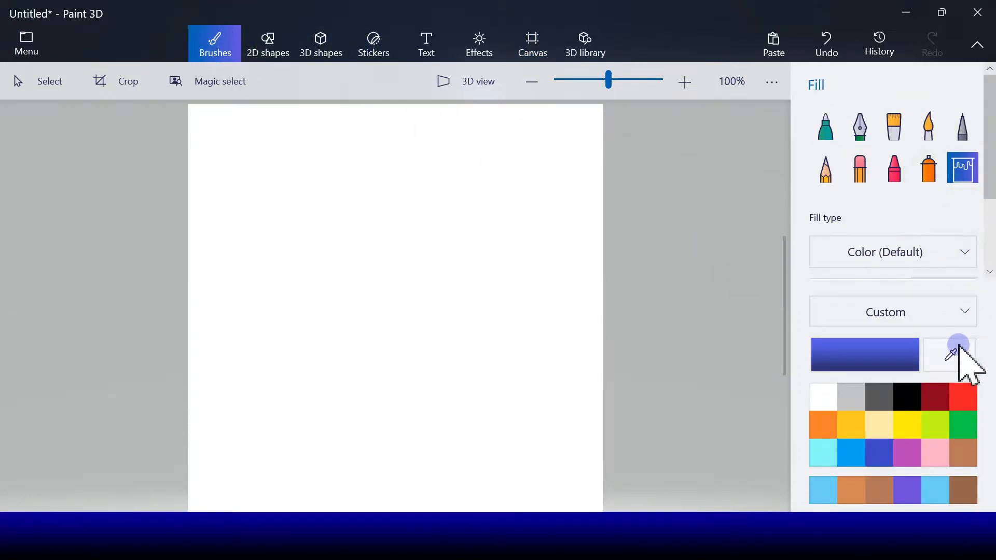
{"action": "left_click", "coordinate": [965, 449]}
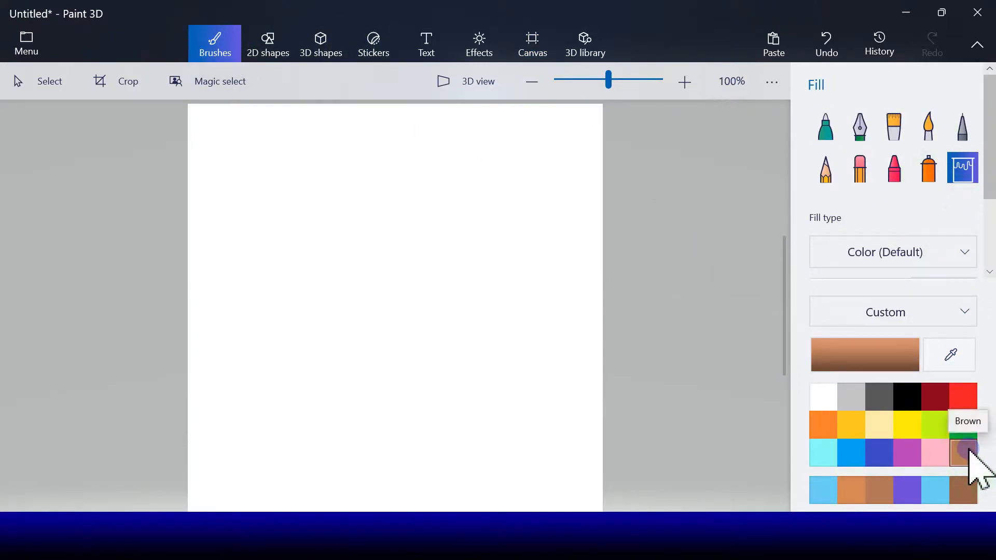
{"action": "left_click", "coordinate": [587, 367]}
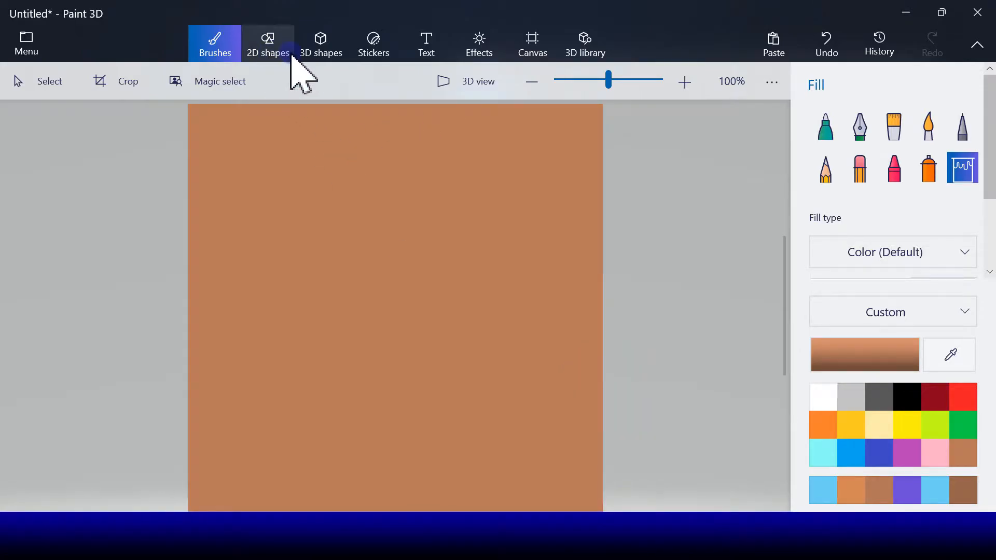
- Draw a wide ellipse across the canvas for the plate's shadow, with a dark gray outline and dark gray solid fill
{"action": "left_click", "coordinate": [271, 54]}
{"action": "left_click_drag", "start_coordinate": [239, 214], "coordinate": [205, 187]}
{"action": "left_click", "coordinate": [825, 229]}
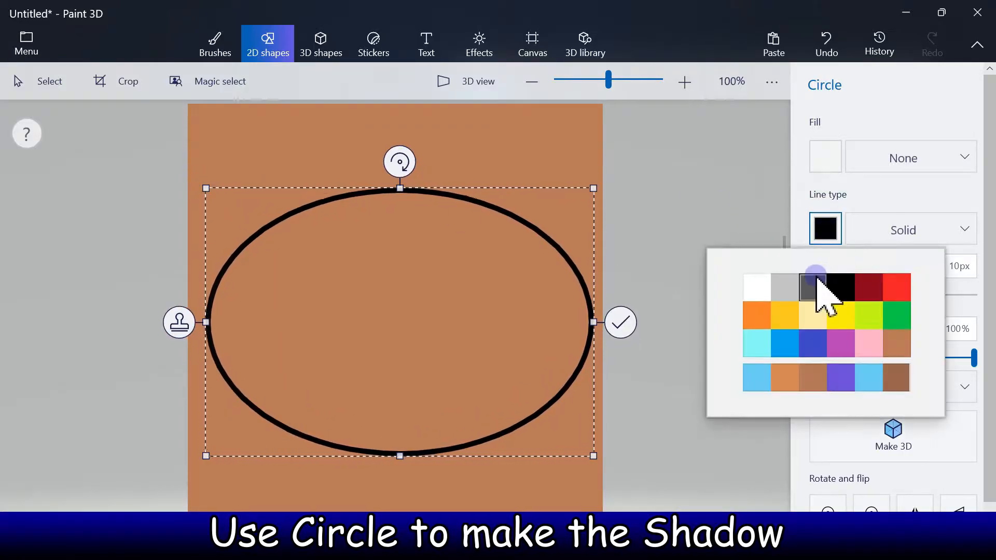
{"action": "left_click", "coordinate": [812, 285]}
{"action": "left_click", "coordinate": [825, 157]}
{"action": "left_click", "coordinate": [816, 213]}
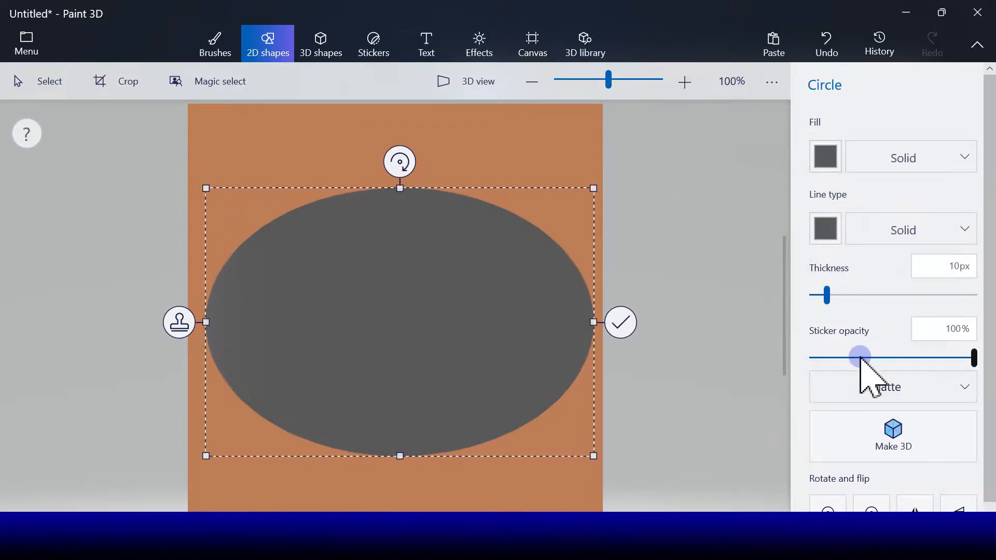
- Set the shadow ellipse's opacity to 30%, nudge it to the left and reduce its height slightly
{"action": "left_click", "coordinate": [858, 358]}
{"action": "left_click_drag", "start_coordinate": [462, 400], "coordinate": [459, 400]}
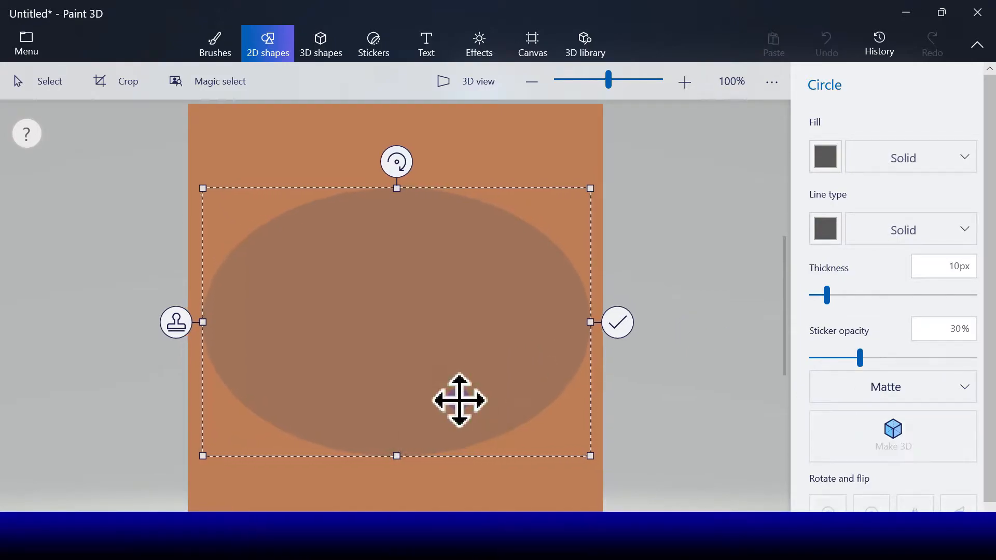
{"action": "left_click_drag", "start_coordinate": [397, 456], "coordinate": [397, 444]}
{"action": "left_click", "coordinate": [611, 319]}
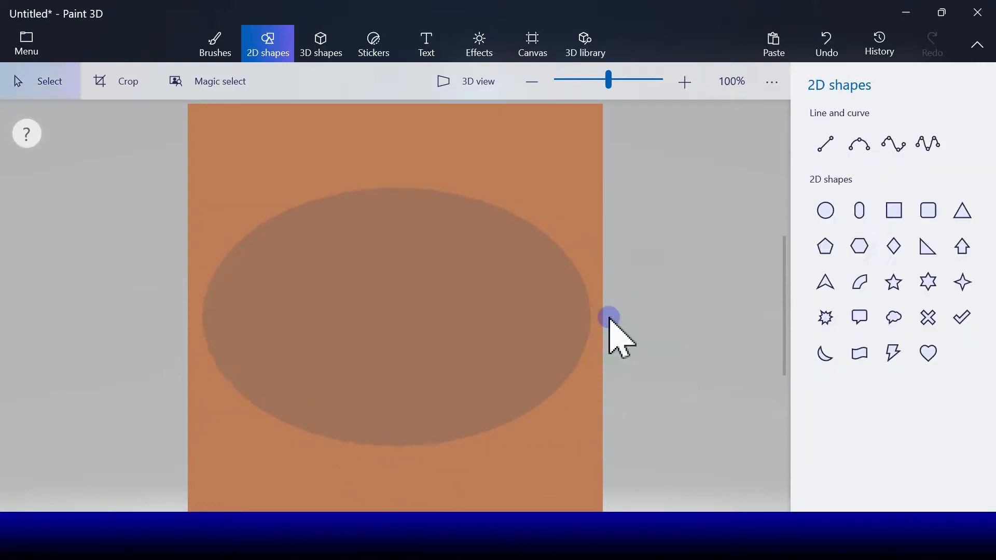
- Draw the plate as an ellipse over the shadow, with a white fill and a 5 px dark gray outline
{"action": "left_click", "coordinate": [825, 211]}
{"action": "left_click_drag", "start_coordinate": [206, 205], "coordinate": [578, 413]}
{"action": "left_click", "coordinate": [823, 230]}
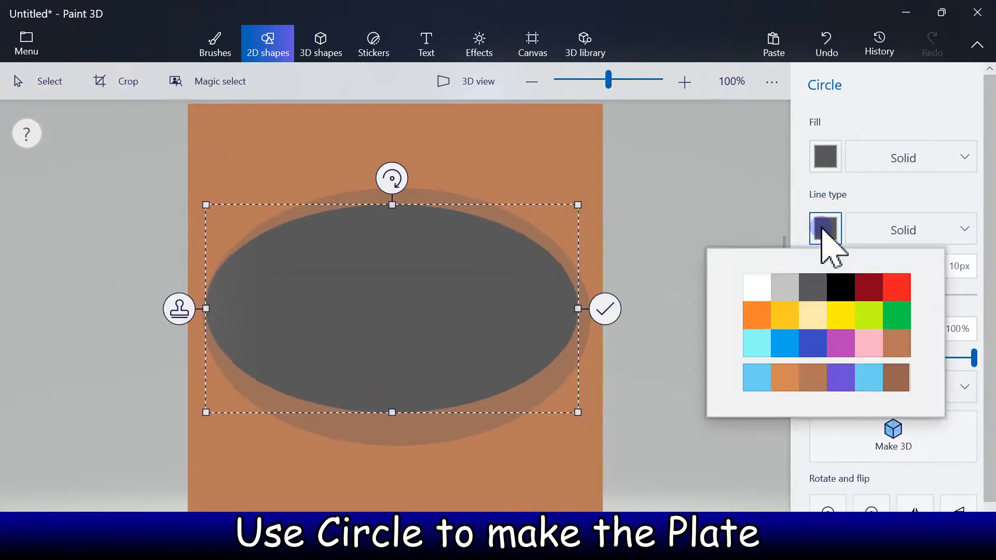
{"action": "left_click", "coordinate": [825, 158]}
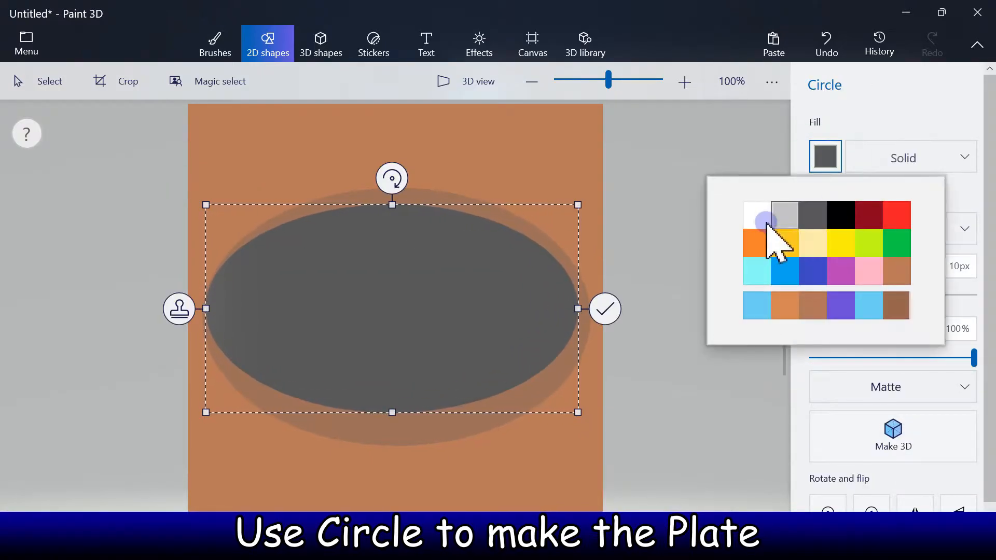
{"action": "left_click", "coordinate": [760, 219]}
{"action": "left_click_drag", "start_coordinate": [827, 296], "coordinate": [819, 296]}
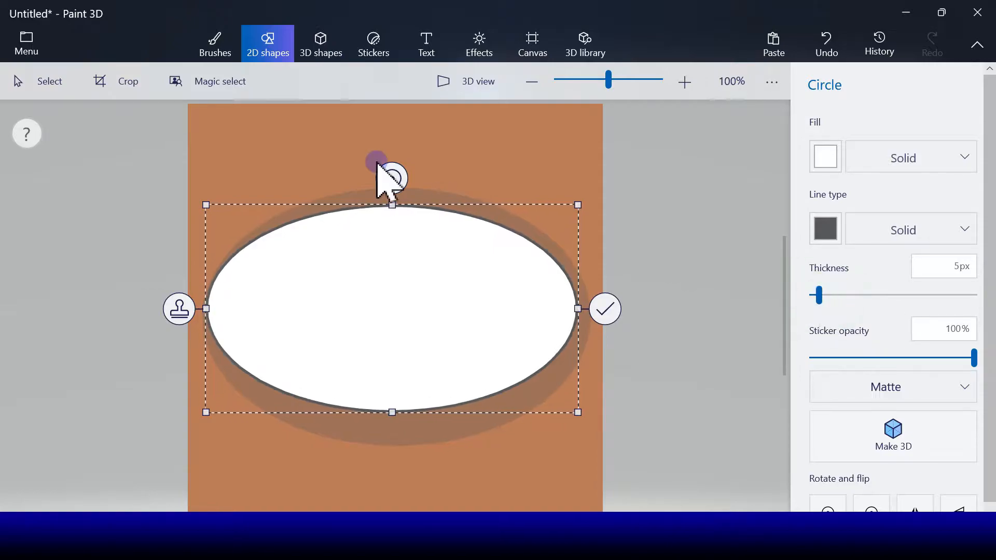
- Enlarge and reposition the white plate ellipse so the shadow shows mainly along its lower edge
{"action": "left_click_drag", "start_coordinate": [392, 205], "coordinate": [392, 173]}
{"action": "left_click_drag", "start_coordinate": [580, 291], "coordinate": [590, 291]}
{"action": "left_click_drag", "start_coordinate": [207, 291], "coordinate": [205, 292]}
{"action": "left_click_drag", "start_coordinate": [329, 305], "coordinate": [329, 323]}
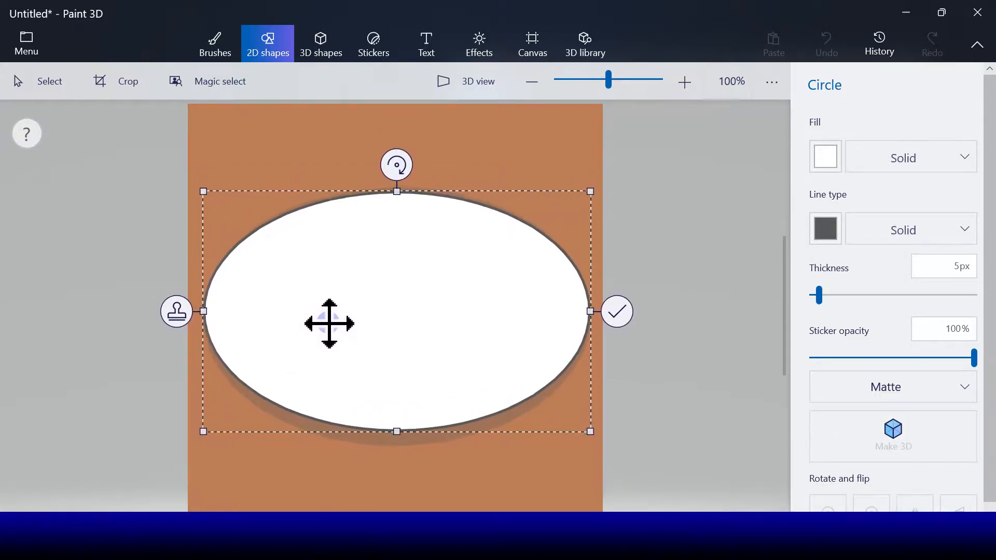
{"action": "left_click_drag", "start_coordinate": [588, 312], "coordinate": [583, 311]}
{"action": "left_click_drag", "start_coordinate": [396, 195], "coordinate": [395, 183]}
{"action": "left_click_drag", "start_coordinate": [205, 302], "coordinate": [206, 303]}
{"action": "left_click_drag", "start_coordinate": [395, 180], "coordinate": [397, 177]}
- Stamp the plate ellipse and shrink the copy into a smaller ellipse centered on the plate as its inner rim
{"action": "left_click", "coordinate": [179, 304]}
{"action": "left_click_drag", "start_coordinate": [595, 445], "coordinate": [437, 289]}
{"action": "left_click_drag", "start_coordinate": [320, 259], "coordinate": [390, 372]}
{"action": "left_click_drag", "start_coordinate": [494, 300], "coordinate": [506, 301]}
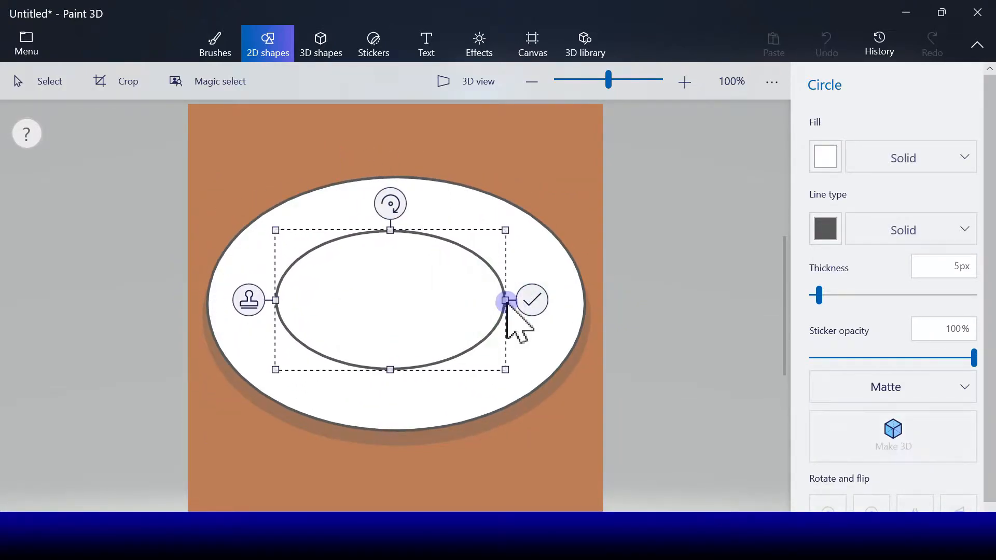
{"action": "left_click_drag", "start_coordinate": [393, 369], "coordinate": [393, 376]}
{"action": "left_click_drag", "start_coordinate": [425, 311], "coordinate": [429, 309]}
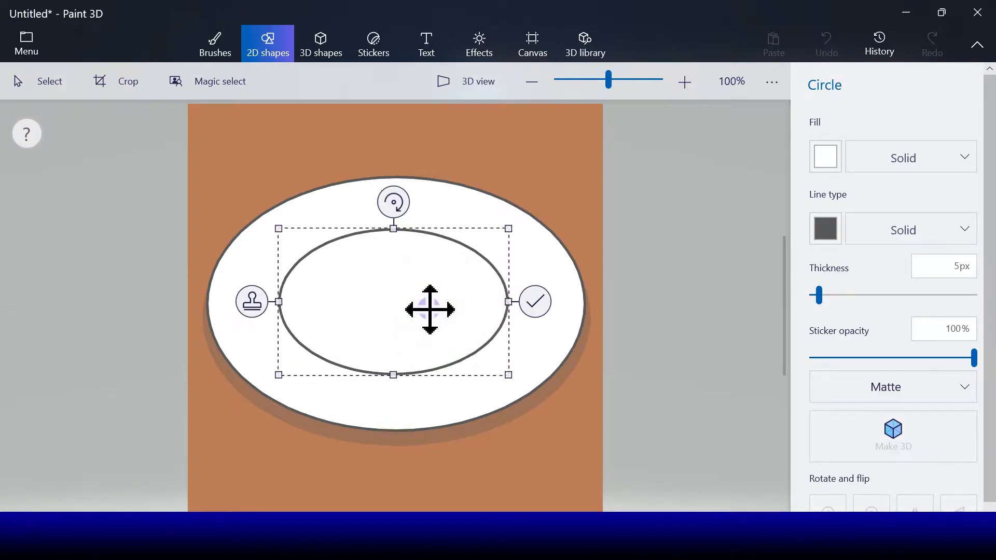
{"action": "left_click", "coordinate": [534, 301]}
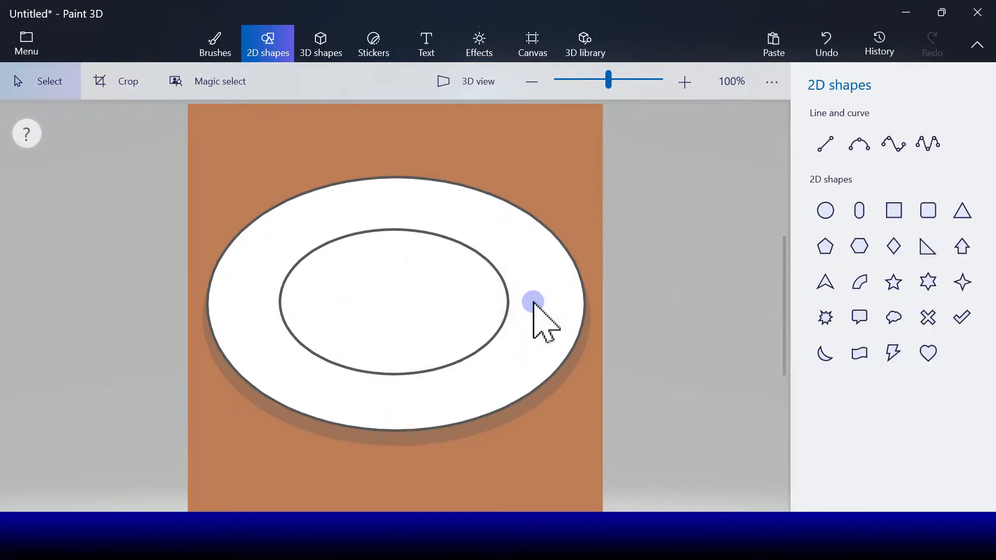
- Draw a long, thin rounded rectangle across the upper part of the plate as a stick, filled with light gray
{"action": "left_click", "coordinate": [825, 147]}
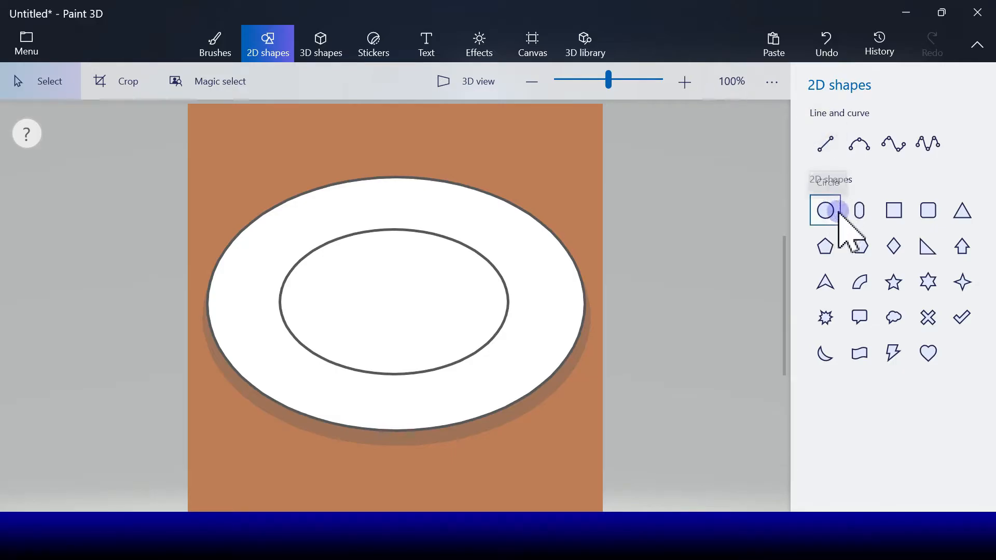
{"action": "left_click", "coordinate": [857, 211]}
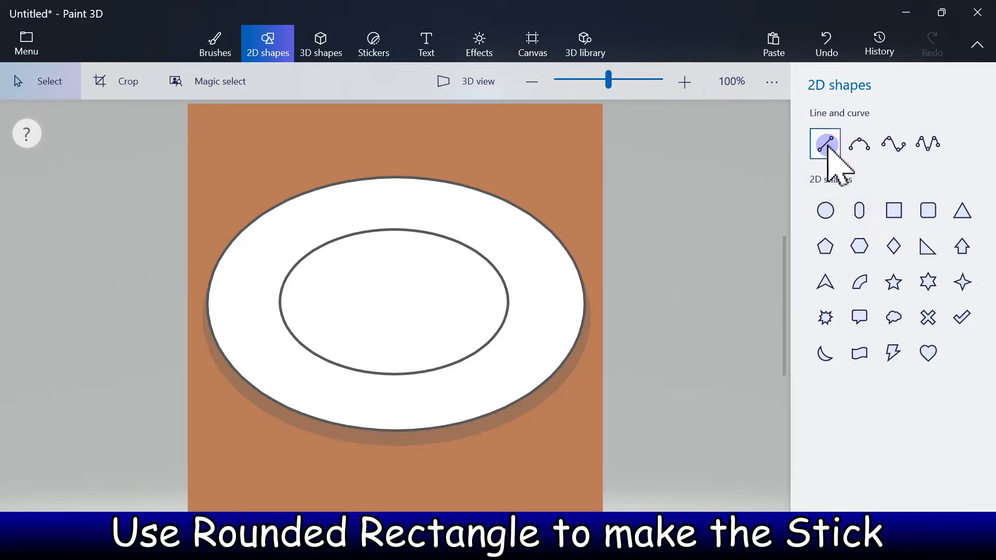
{"action": "left_click", "coordinate": [928, 211]}
{"action": "left_click_drag", "start_coordinate": [252, 272], "coordinate": [567, 286]}
{"action": "left_click_drag", "start_coordinate": [427, 282], "coordinate": [418, 264]}
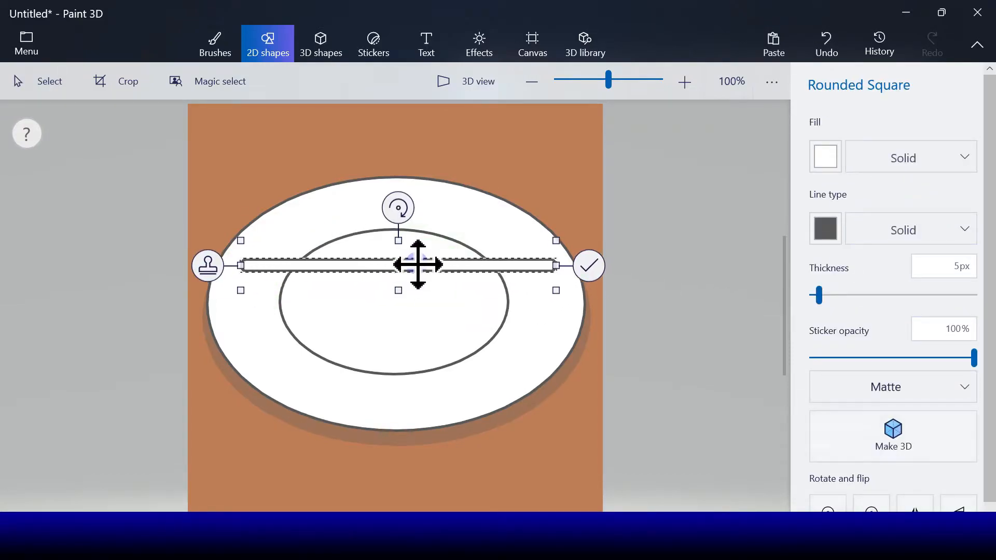
{"action": "left_click", "coordinate": [824, 158]}
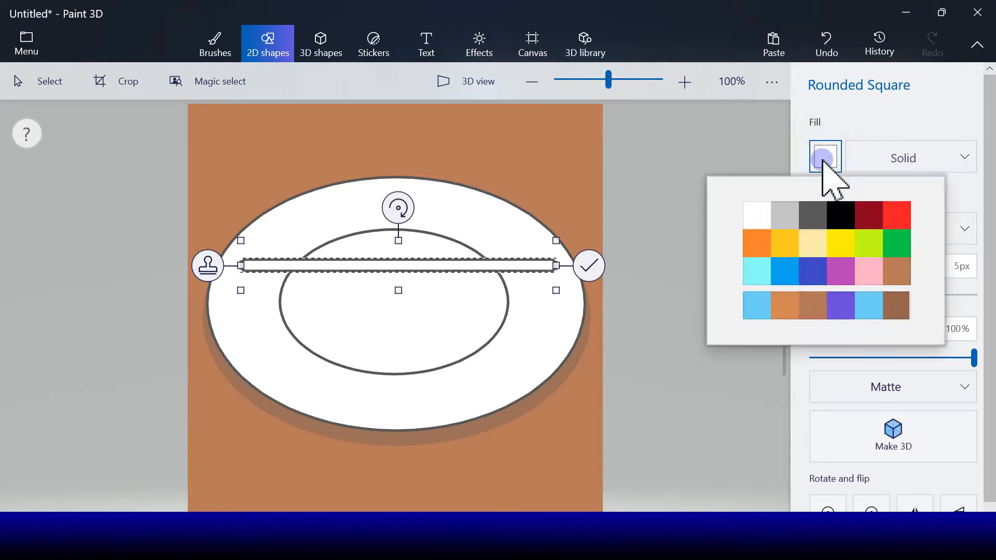
{"action": "left_click", "coordinate": [788, 214]}
{"action": "left_click", "coordinate": [825, 232]}
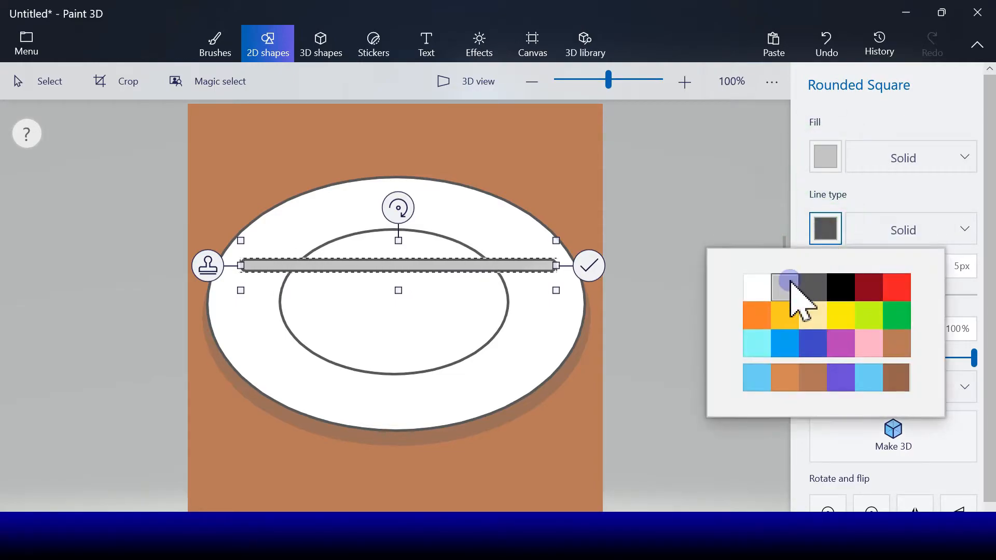
- Stamp copies of the stick and space them below it to make three roughly parallel horizontal sticks
{"action": "left_click", "coordinate": [207, 265]}
{"action": "left_click", "coordinate": [207, 266]}
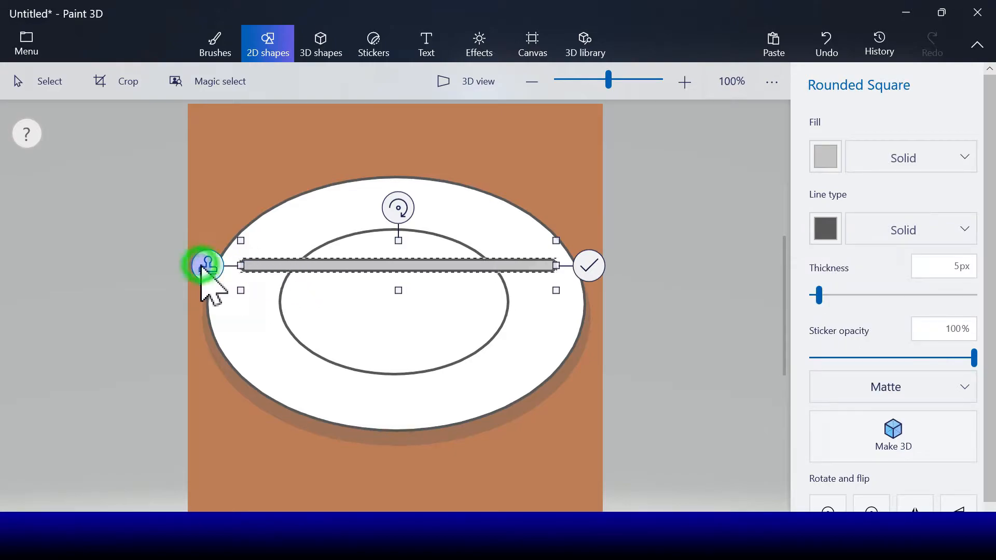
{"action": "left_click_drag", "start_coordinate": [306, 278], "coordinate": [330, 338]}
{"action": "left_click", "coordinate": [205, 297]}
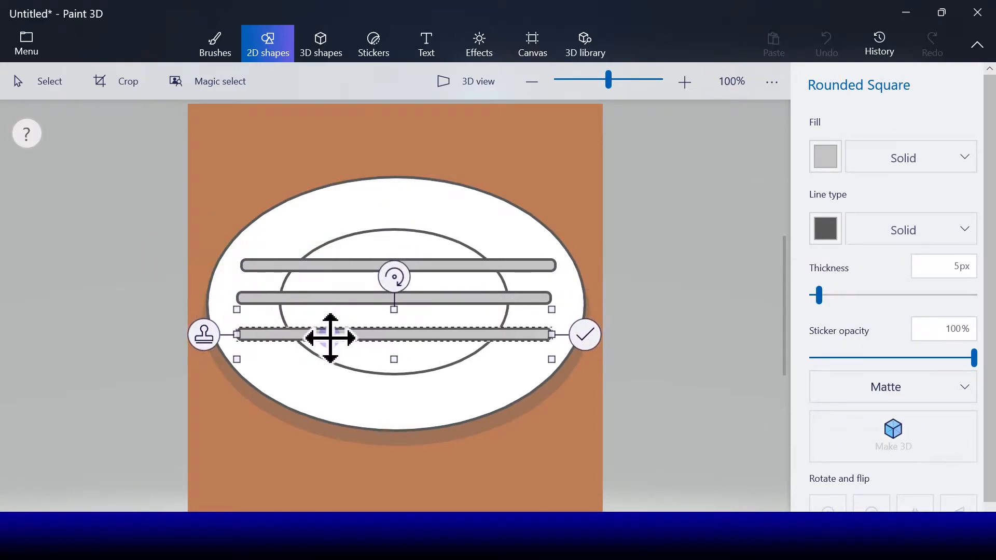
{"action": "left_click", "coordinate": [585, 335]}
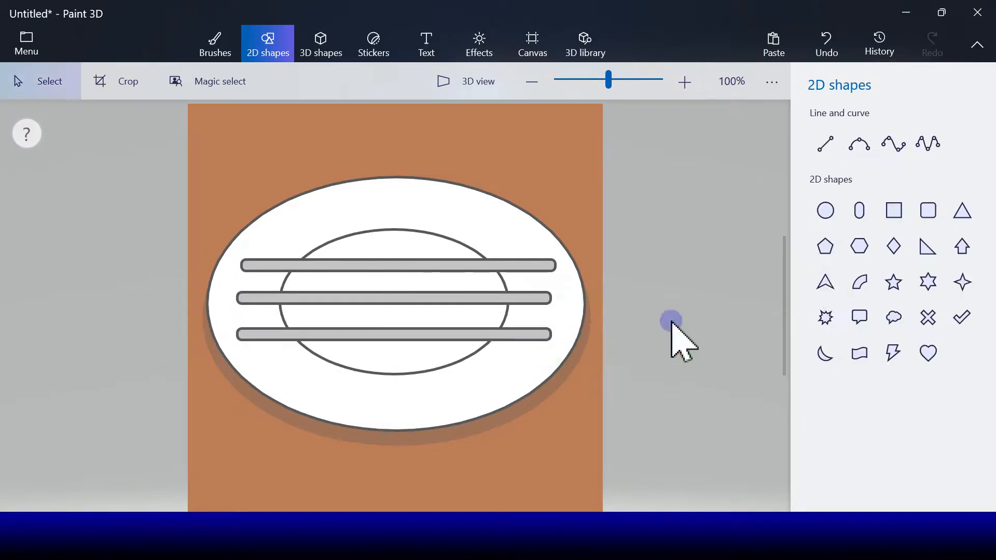
- Draw a light gray circle with a 5 px dark gray outline near the left end of the top stick as a meatball
{"action": "left_click", "coordinate": [825, 211]}
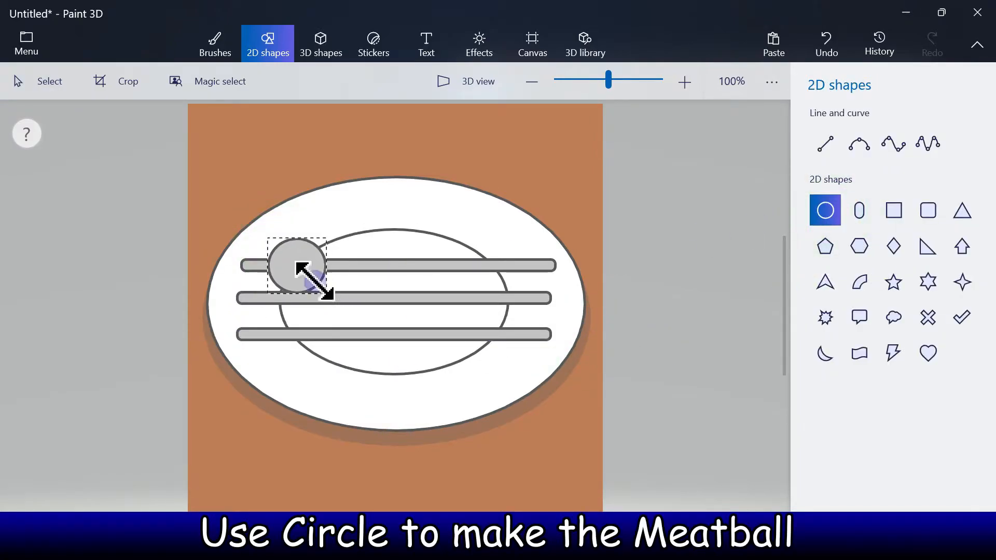
{"action": "left_click_drag", "start_coordinate": [328, 296], "coordinate": [327, 295]}
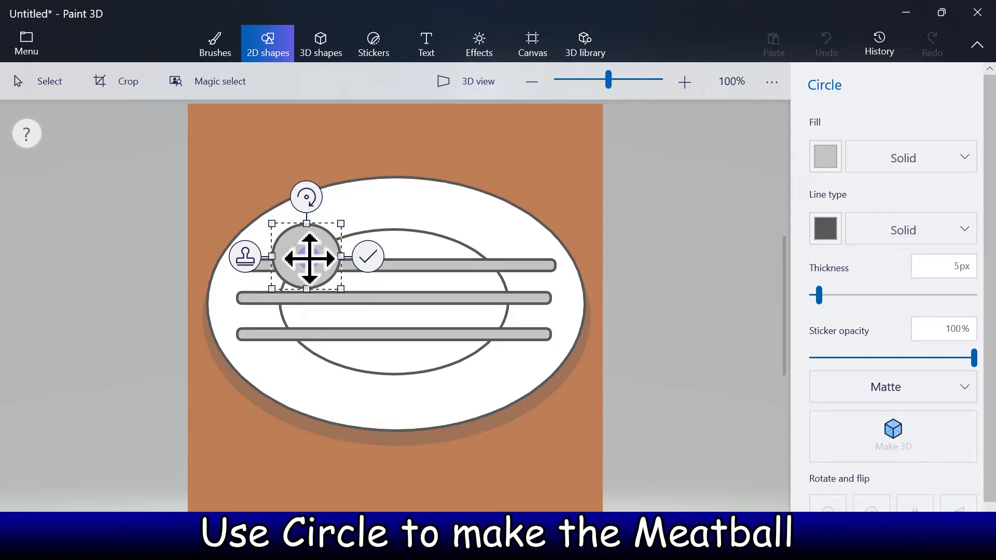
{"action": "left_click", "coordinate": [830, 161]}
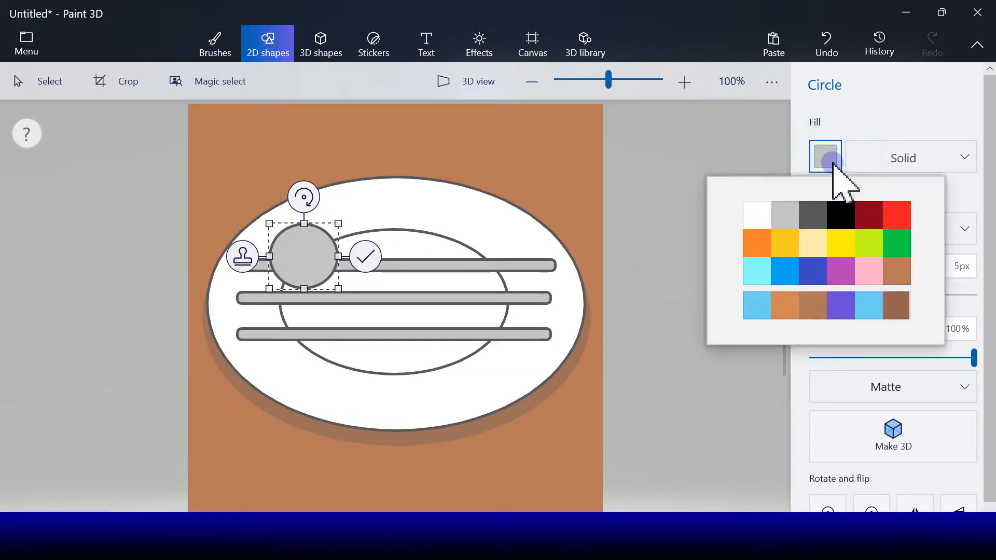
{"action": "left_click", "coordinate": [771, 171]}
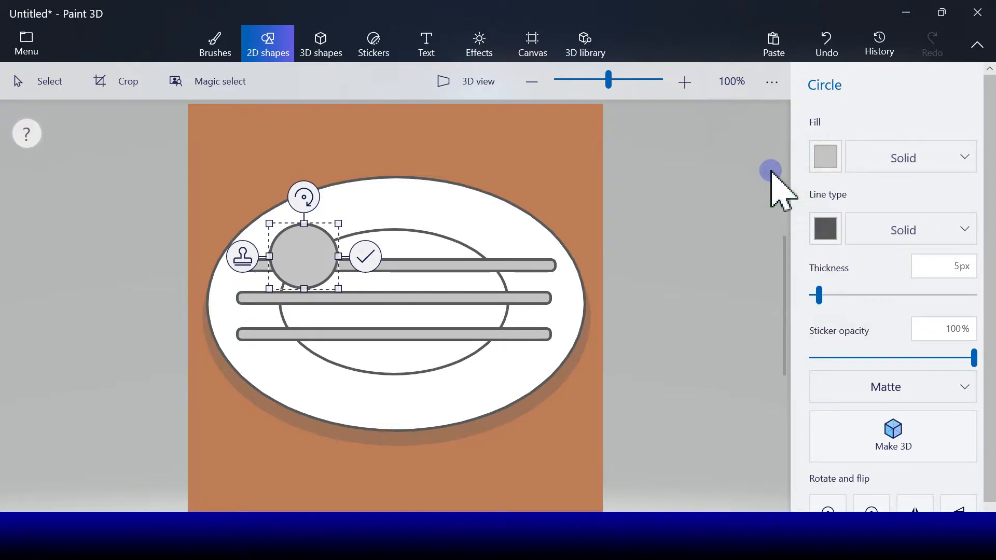
{"action": "left_click", "coordinate": [825, 158]}
{"action": "left_click", "coordinate": [690, 182]}
- Stamp copies of the meatball along the sticks, placing three on each of the three sticks
{"action": "left_click_drag", "start_coordinate": [293, 256], "coordinate": [438, 335]}
{"action": "left_click", "coordinate": [330, 265]}
{"action": "left_click", "coordinate": [394, 264]}
{"action": "left_click", "coordinate": [248, 291]}
{"action": "left_click", "coordinate": [318, 294]}
{"action": "left_click", "coordinate": [393, 286]}
{"action": "left_click", "coordinate": [244, 334]}
{"action": "left_click", "coordinate": [318, 332]}
{"action": "left_click", "coordinate": [511, 334]}
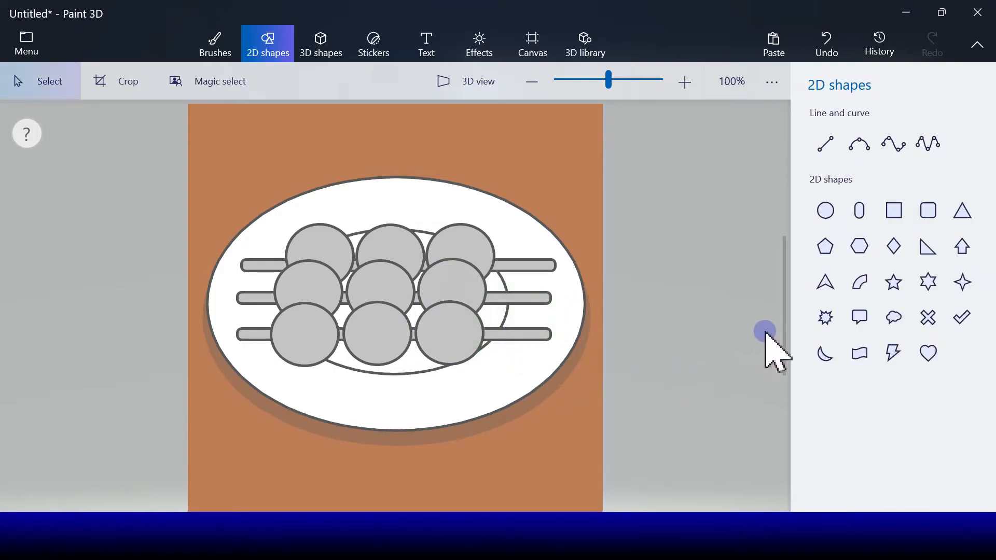
- Fill the exposed ends of all three sticks with cream
{"action": "left_click", "coordinate": [213, 45]}
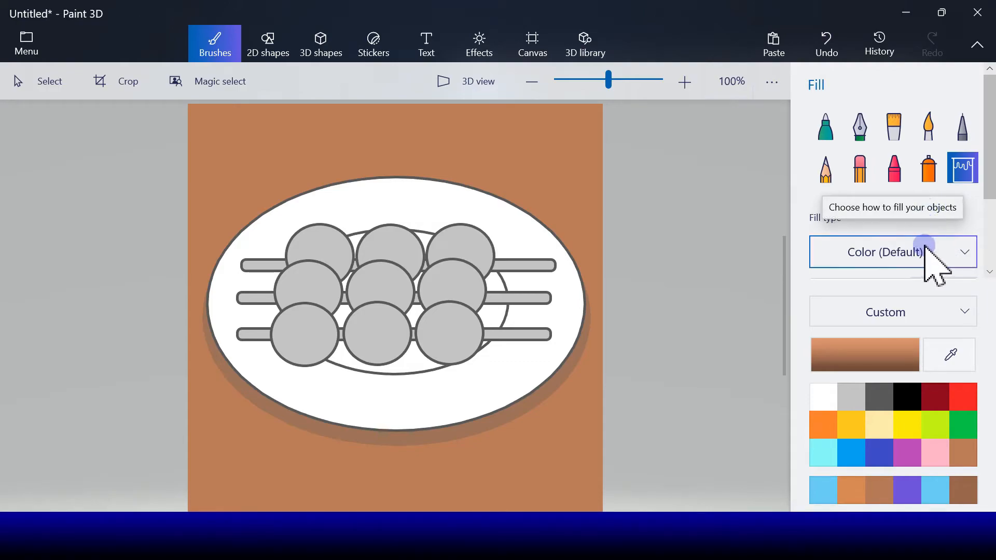
{"action": "left_click", "coordinate": [881, 427]}
{"action": "left_click", "coordinate": [521, 265]}
{"action": "left_click", "coordinate": [506, 337]}
{"action": "left_click", "coordinate": [257, 334]}
{"action": "left_click", "coordinate": [267, 267]}
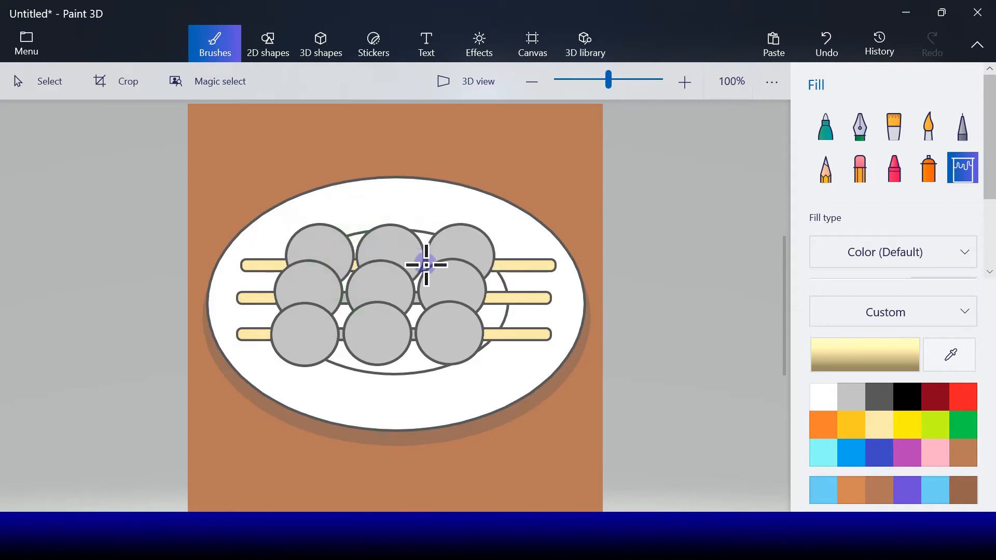
- Fill the small stick sections between the meatballs with cream, undoing any misplaced fill
{"action": "left_click", "coordinate": [344, 300]}
{"action": "key", "text": "ctrl+z"}
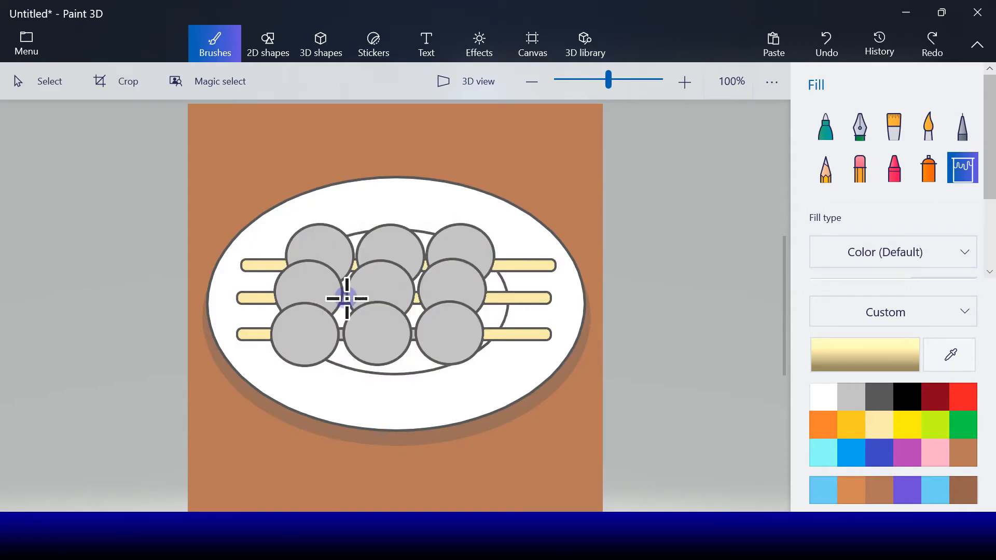
{"action": "key", "text": "ctrl+y"}
{"action": "key", "text": "ctrl+z"}
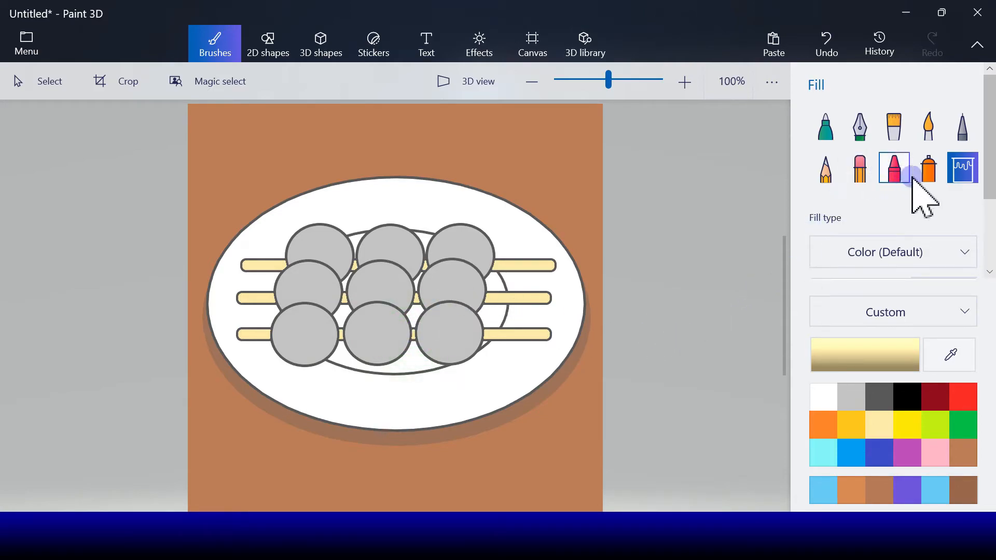
- Draw wavy red sauce lines across all nine meatballs with the 5 px Marker
{"action": "left_click", "coordinate": [825, 127]}
{"action": "left_click", "coordinate": [962, 398]}
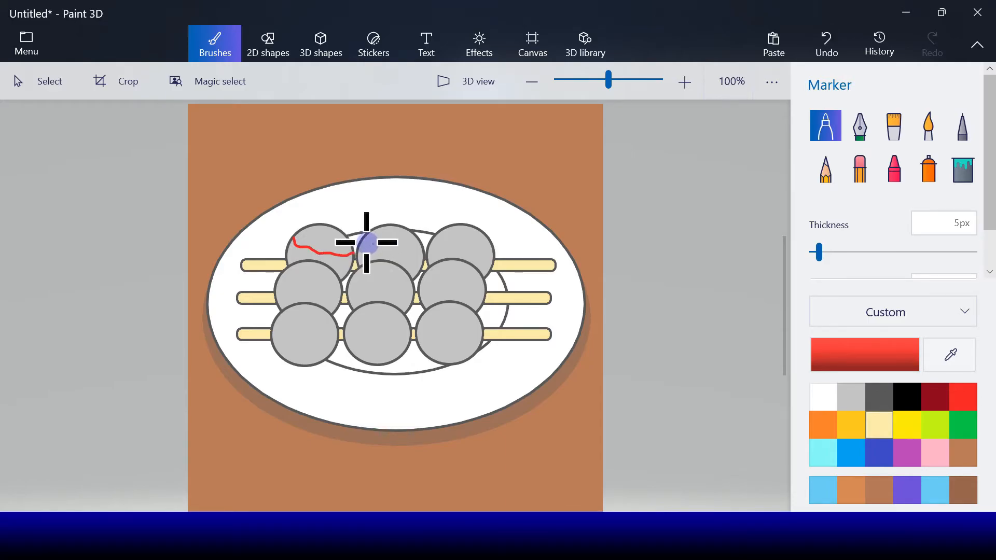
{"action": "mouse_move", "coordinate": [358, 247]}
{"action": "left_mouse_down"}
{"action": "mouse_move", "coordinate": [431, 242]}
{"action": "mouse_move", "coordinate": [462, 258]}
{"action": "left_mouse_up"}
{"action": "left_click_drag", "start_coordinate": [275, 285], "coordinate": [443, 295]}
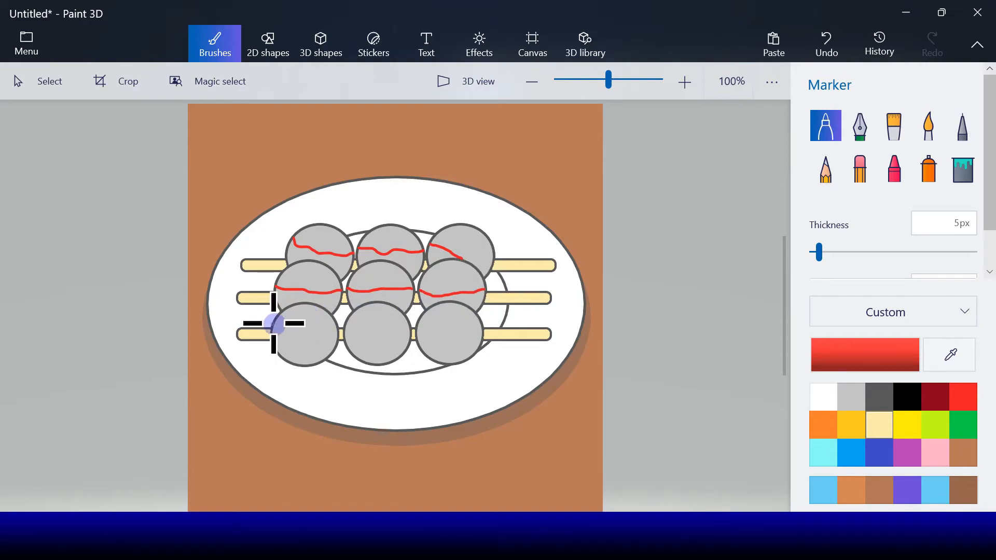
{"action": "left_click_drag", "start_coordinate": [274, 321], "coordinate": [289, 348]}
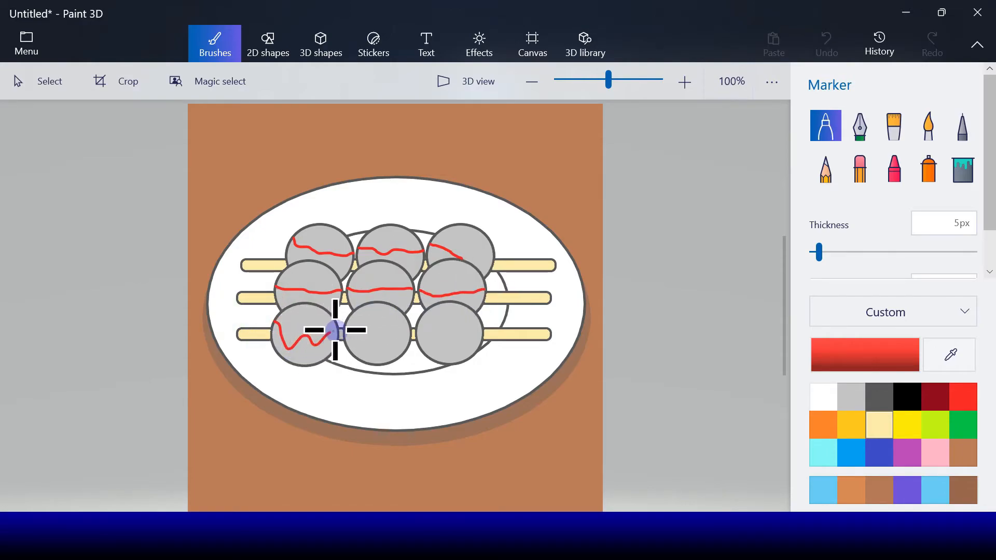
{"action": "left_click_drag", "start_coordinate": [344, 330], "coordinate": [457, 330]}
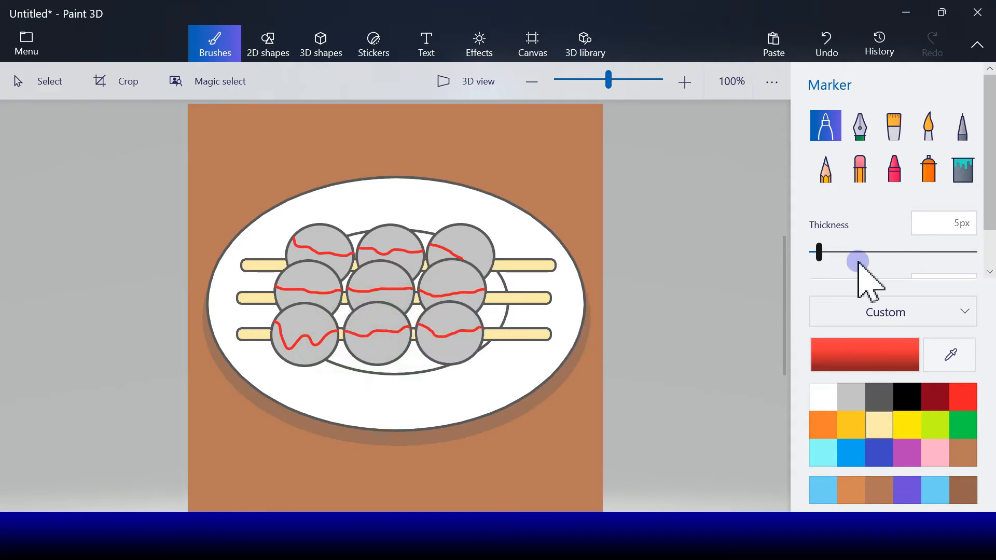
- Fill the area above the wavy sauce line on all nine meatballs with red
{"action": "left_click", "coordinate": [966, 177]}
{"action": "left_click", "coordinate": [908, 349]}
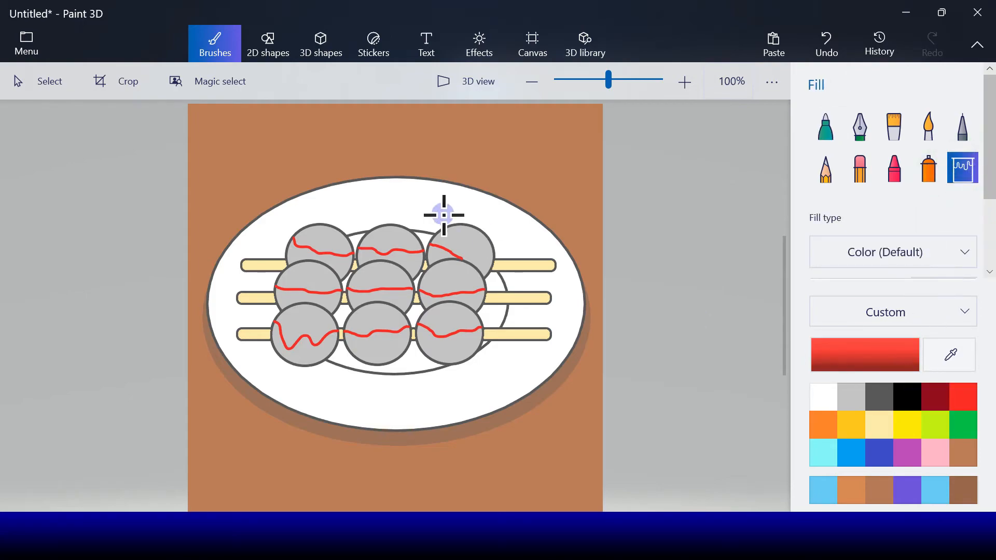
{"action": "left_click", "coordinate": [461, 254]}
{"action": "left_click", "coordinate": [451, 280]}
{"action": "left_click", "coordinate": [450, 311]}
{"action": "left_click", "coordinate": [385, 311]}
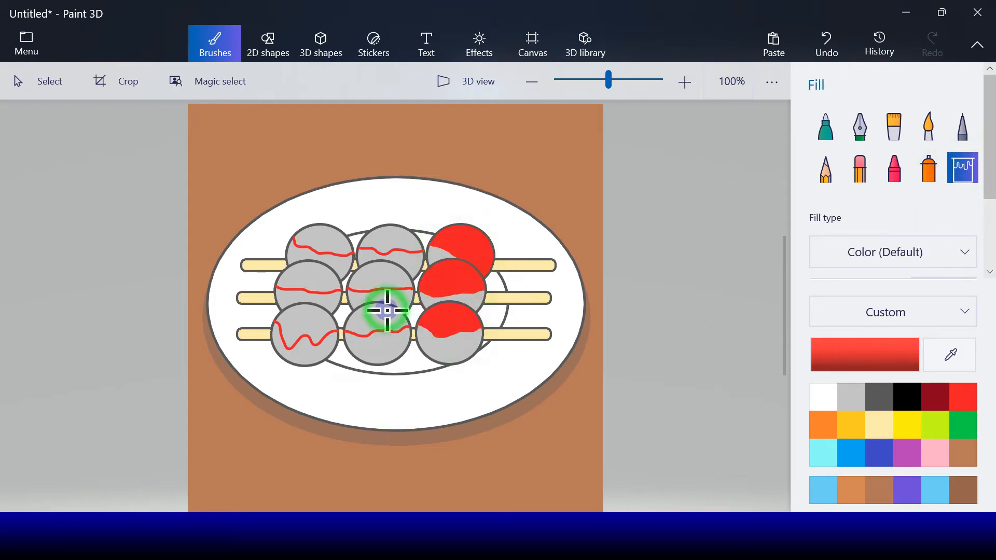
{"action": "left_click", "coordinate": [373, 269]}
{"action": "left_click", "coordinate": [391, 241]}
{"action": "left_click", "coordinate": [324, 237]}
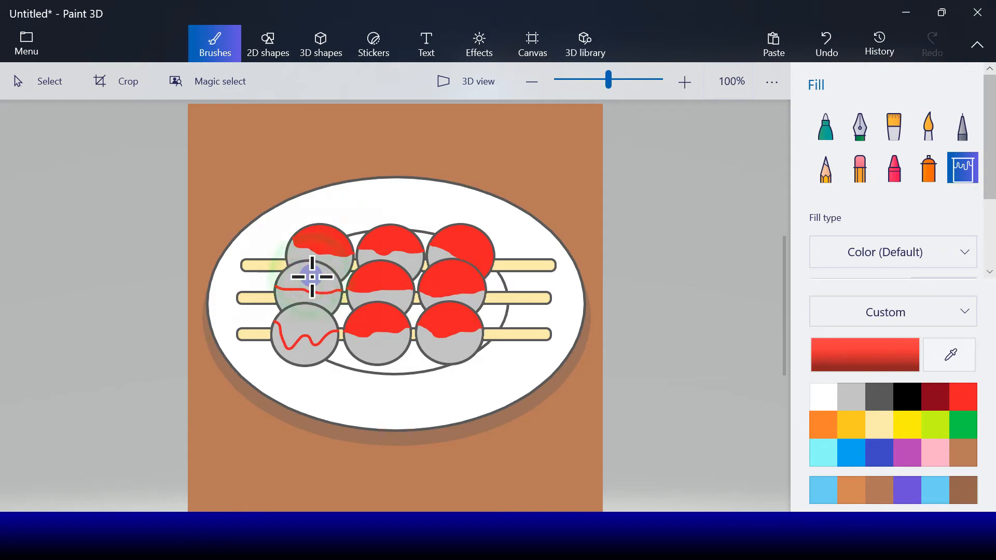
{"action": "left_click", "coordinate": [311, 275]}
{"action": "left_click", "coordinate": [304, 324]}
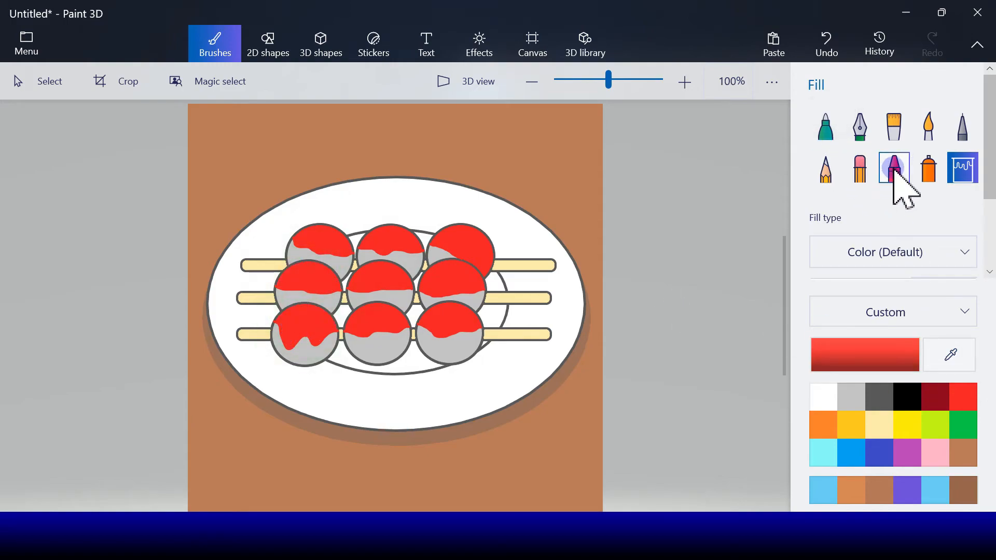
- Shade the red sauce on all nine meatballs with dark red strokes using the 20 px Crayon
{"action": "left_click", "coordinate": [925, 399]}
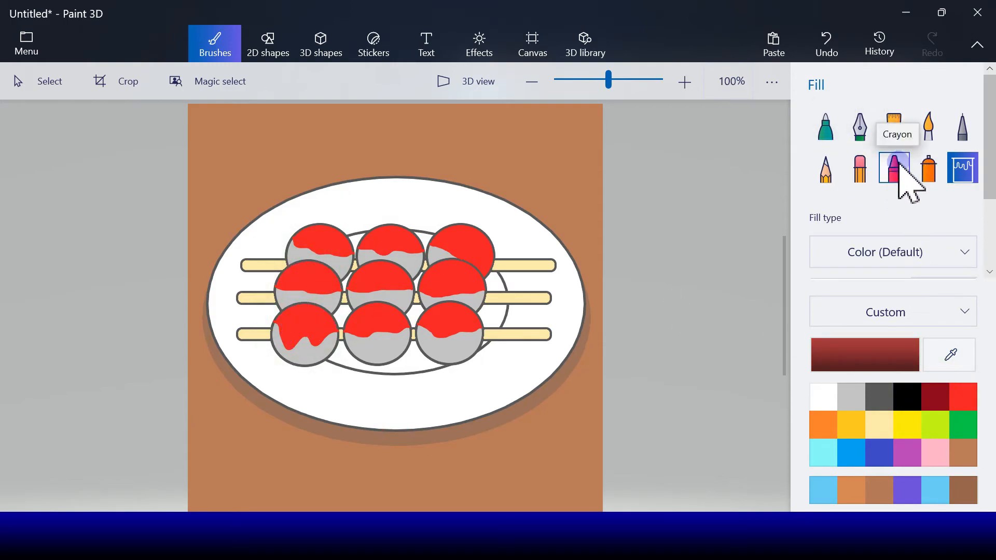
{"action": "left_click", "coordinate": [899, 165]}
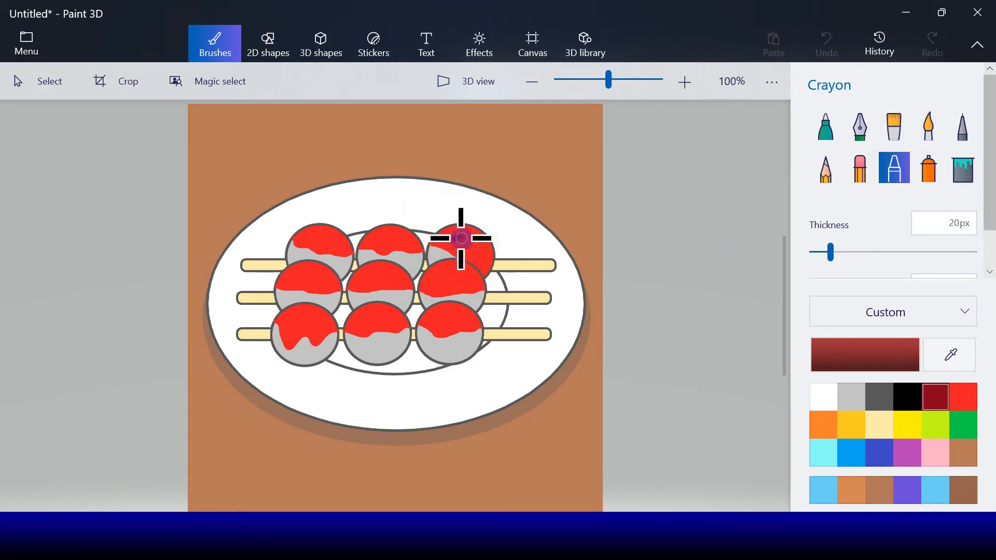
{"action": "left_click_drag", "start_coordinate": [461, 238], "coordinate": [477, 246]}
{"action": "left_click_drag", "start_coordinate": [433, 279], "coordinate": [469, 273]}
{"action": "left_click_drag", "start_coordinate": [456, 280], "coordinate": [470, 280]}
{"action": "left_click_drag", "start_coordinate": [439, 311], "coordinate": [466, 316]}
{"action": "mouse_move", "coordinate": [457, 321]}
{"action": "left_mouse_down"}
{"action": "mouse_move", "coordinate": [373, 311]}
{"action": "mouse_move", "coordinate": [356, 322]}
{"action": "mouse_move", "coordinate": [291, 318]}
{"action": "left_mouse_up"}
{"action": "left_click_drag", "start_coordinate": [293, 271], "coordinate": [323, 279]}
{"action": "left_click_drag", "start_coordinate": [359, 285], "coordinate": [384, 284]}
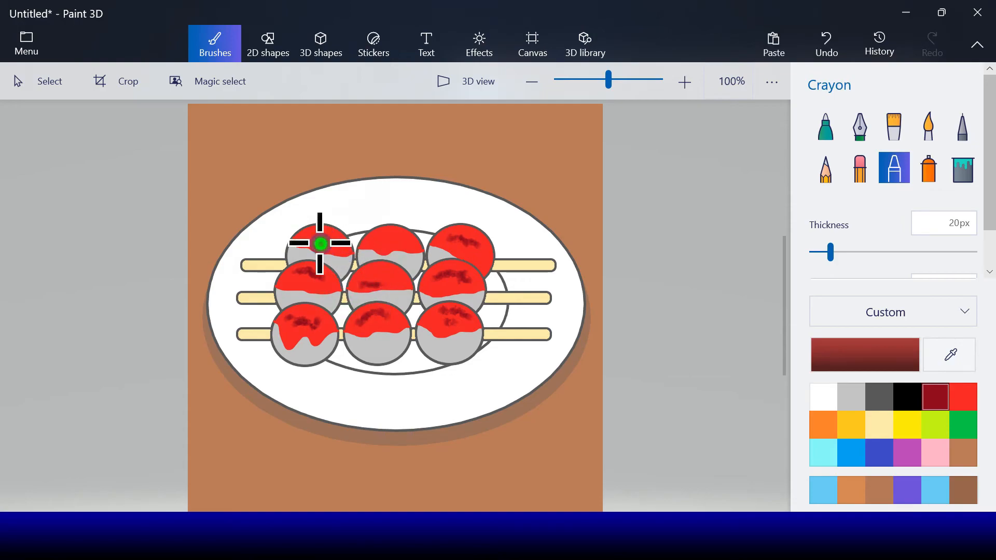
{"action": "left_click_drag", "start_coordinate": [331, 240], "coordinate": [402, 241]}
- Add dark grey Crayon spots at 20 px to the exposed grey parts of the meatballs
{"action": "left_click", "coordinate": [860, 396]}
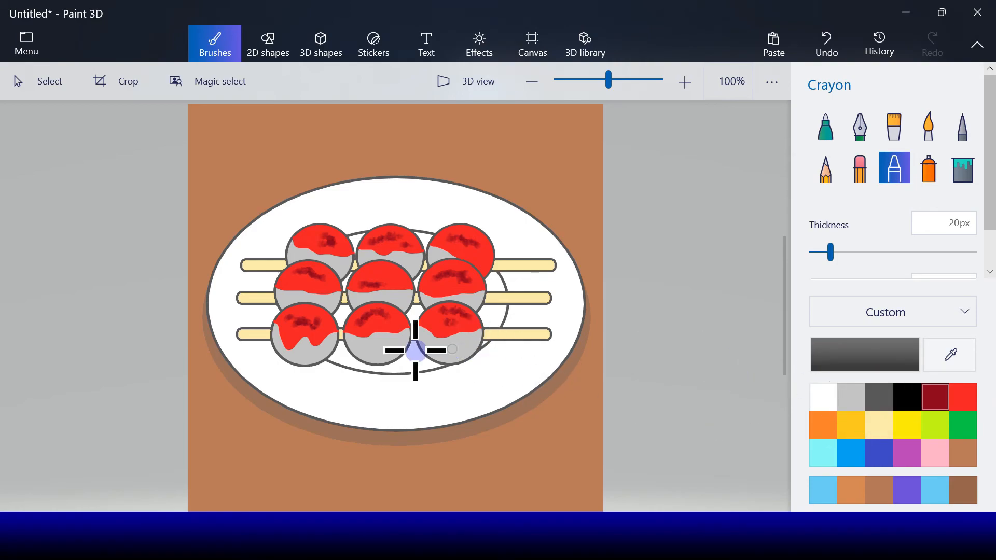
{"action": "left_click_drag", "start_coordinate": [424, 340], "coordinate": [456, 347]}
{"action": "left_click_drag", "start_coordinate": [400, 340], "coordinate": [392, 345]}
{"action": "left_click", "coordinate": [377, 350]}
{"action": "left_click_drag", "start_coordinate": [311, 349], "coordinate": [313, 353]}
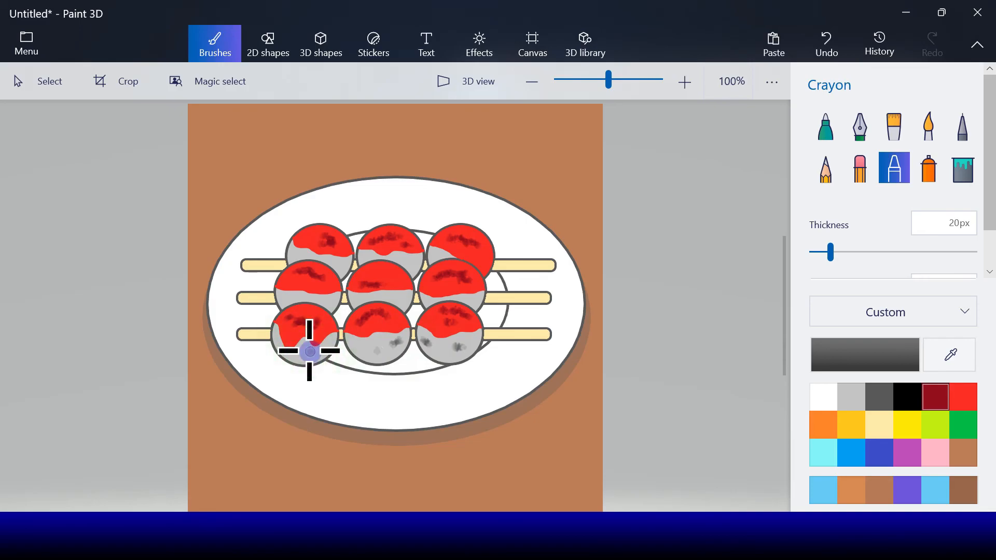
{"action": "left_click", "coordinate": [331, 301]}
{"action": "left_click", "coordinate": [367, 256]}
{"action": "left_click", "coordinate": [398, 258]}
{"action": "left_click", "coordinate": [435, 255]}
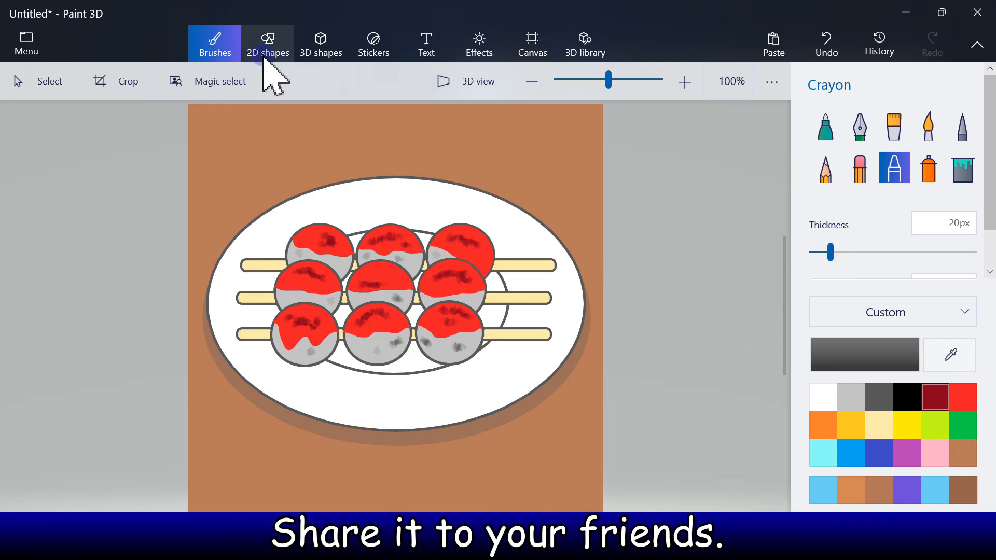
- Choose the circle 2D shape for drawing on the canvas
{"action": "left_click", "coordinate": [265, 54]}
{"action": "left_click", "coordinate": [825, 211]}
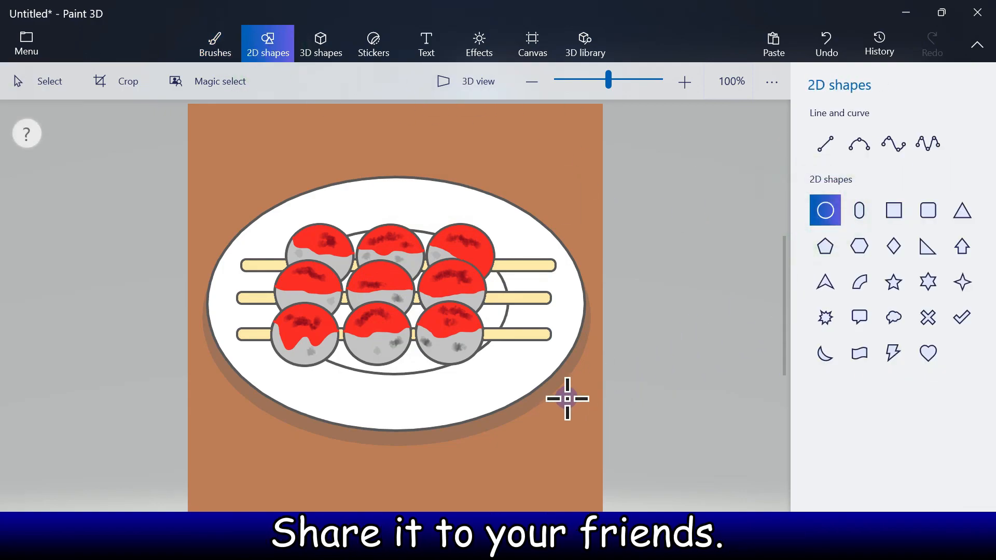